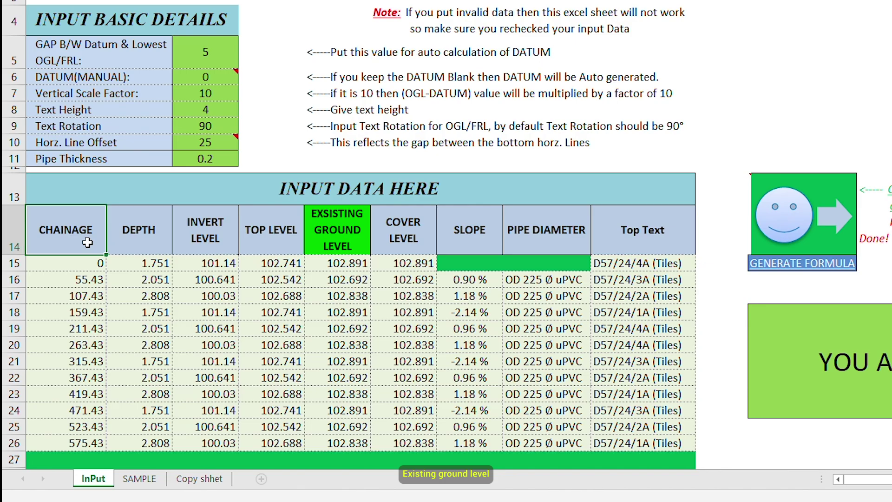
- Review the CHAINAGE, INVERT LEVEL, TOP LEVEL and PIPE DIAMETER columns, generate formulas, and bring up the green range's menu
double_click(87, 242)
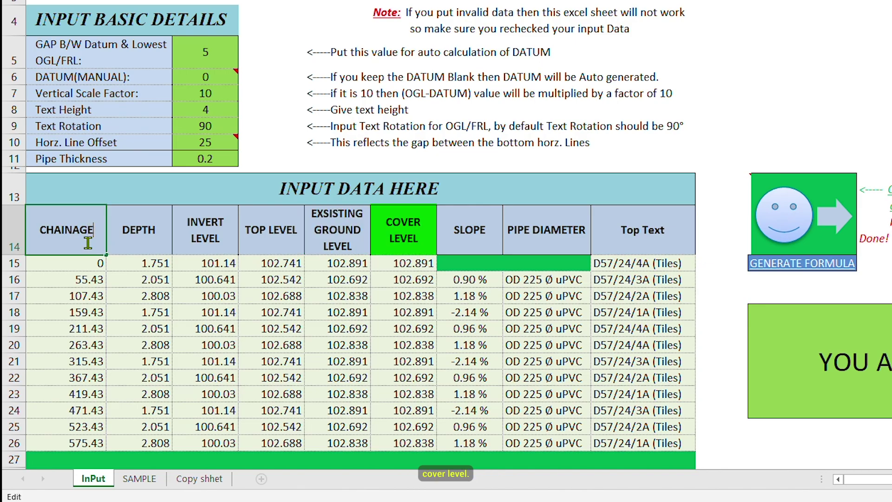
left_click(210, 246)
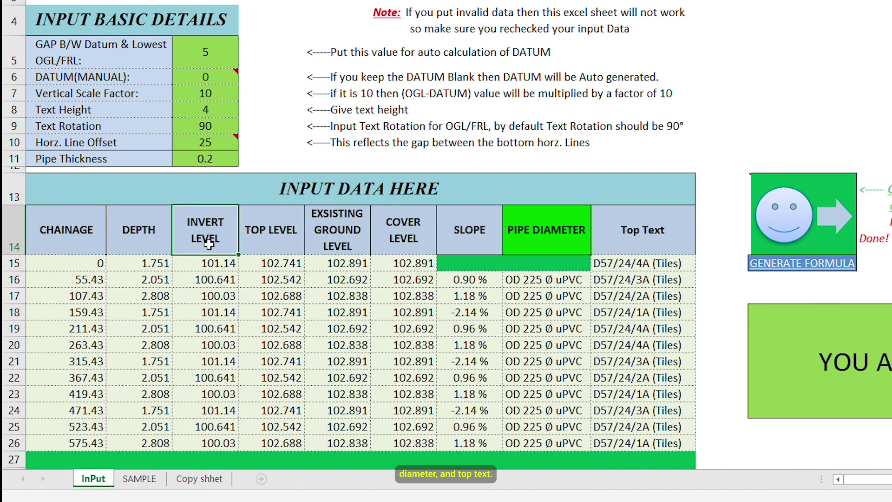
left_click(288, 242)
left_click(558, 247)
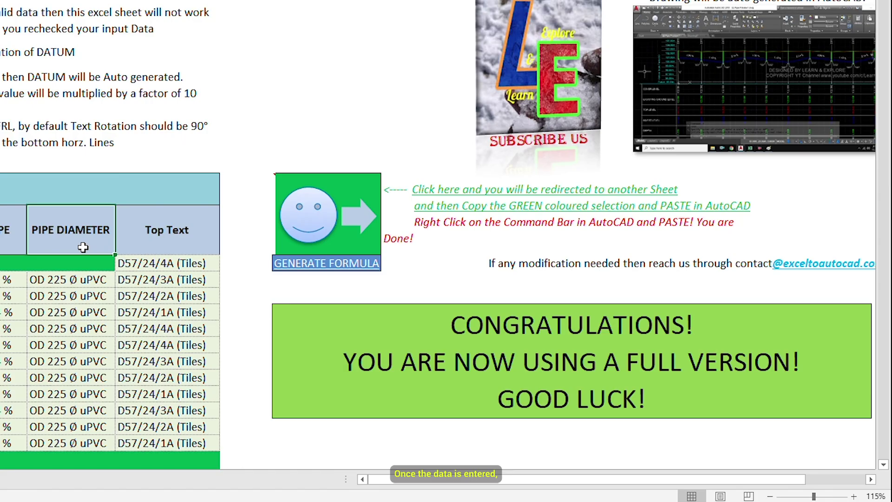
left_click(180, 247)
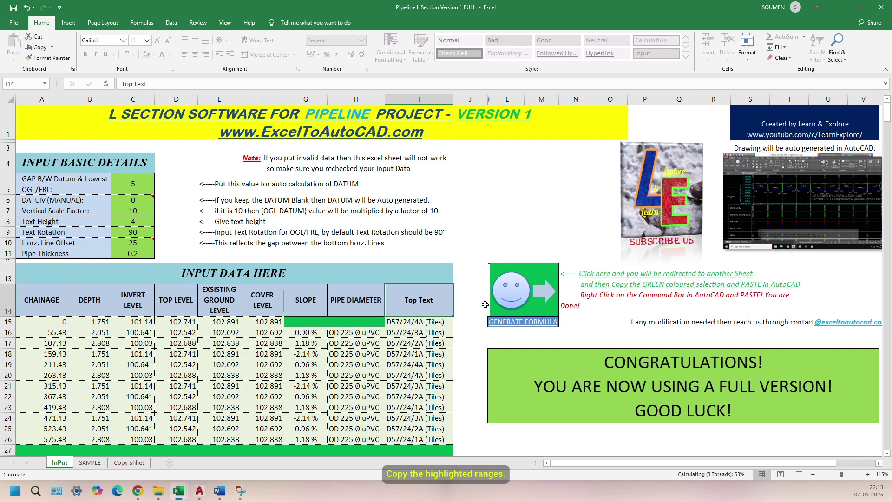
right_click(283, 180)
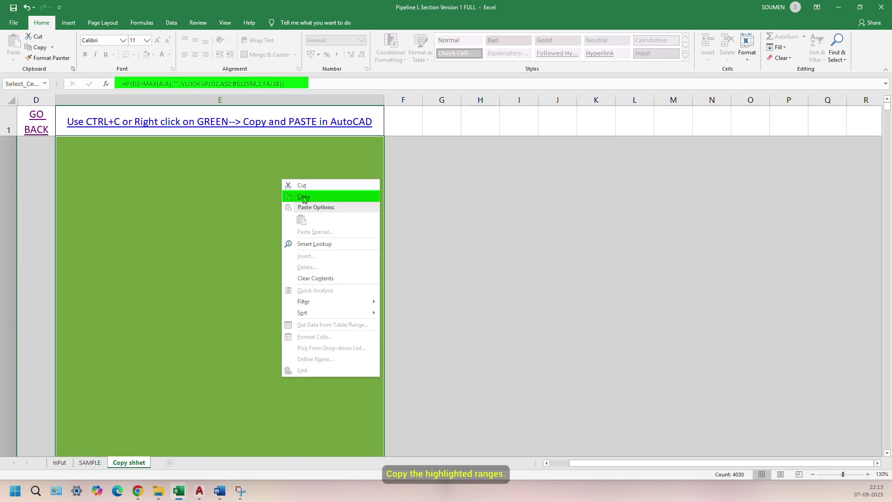
- Copy the green formula range and paste it at AutoCAD's command line to draw the CH:0–CH:575.43 section
left_click(313, 197)
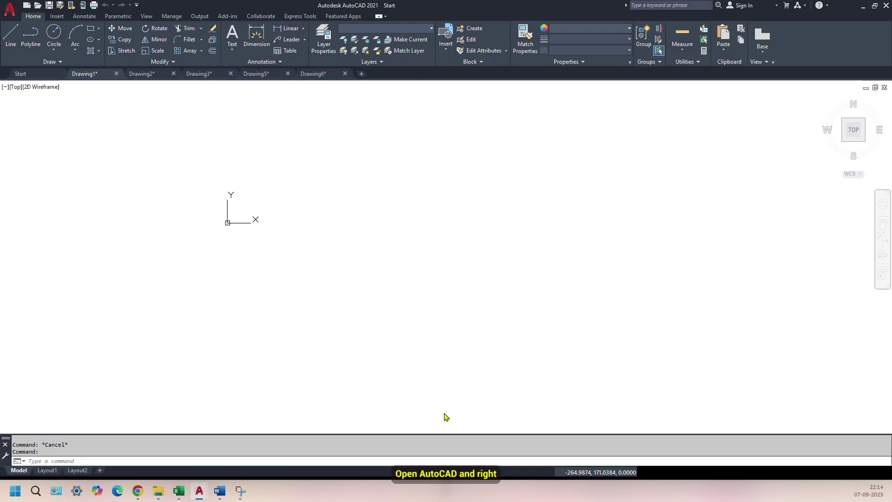
right_click(441, 461)
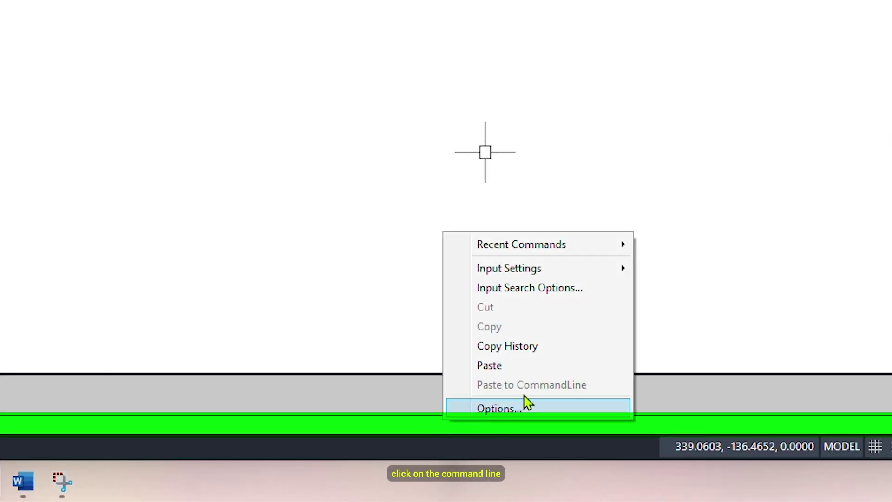
left_click(543, 367)
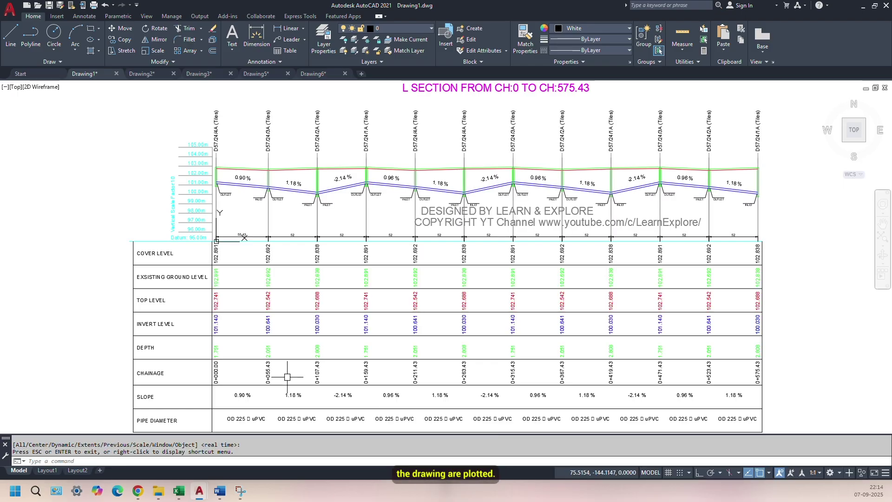
scroll(221, 359, "up", 3)
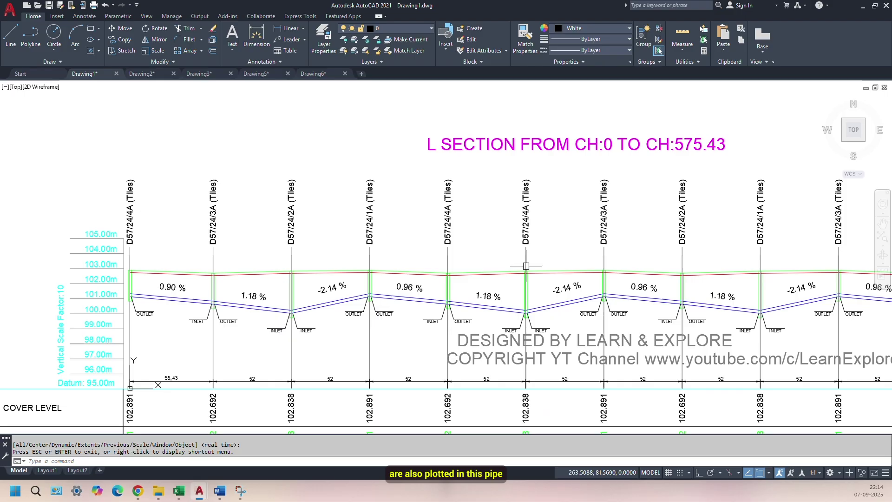
scroll(311, 171, "down", 2)
scroll(477, 210, "down", 3)
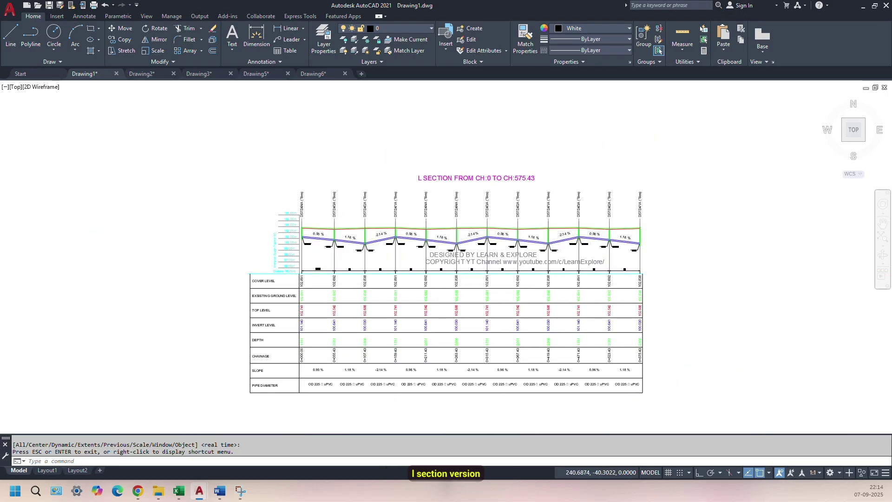
scroll(458, 278, "up", 4)
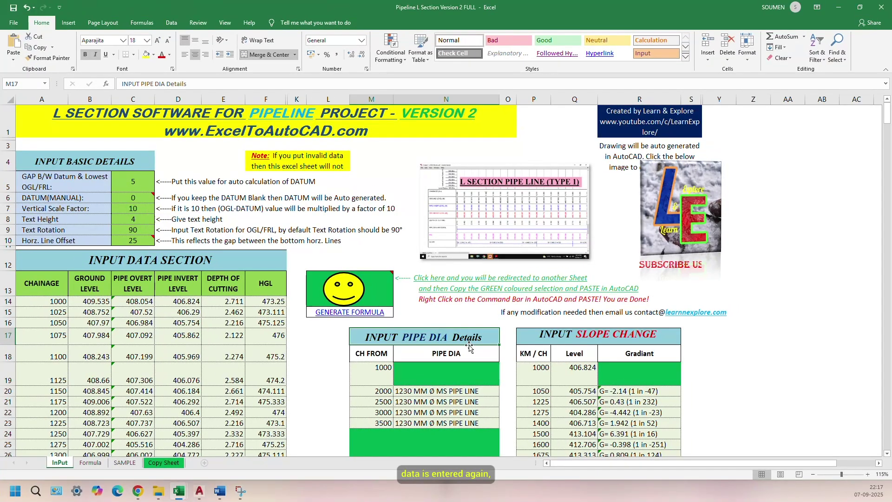
- Check the slope change table, generate the Version 2 formulas, and bring up the green range's menu
left_click(781, 288)
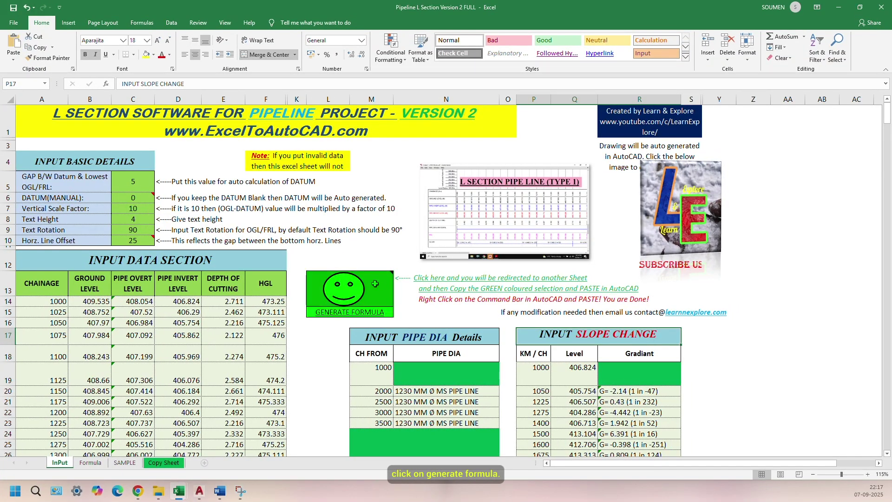
left_click(341, 291)
right_click(328, 207)
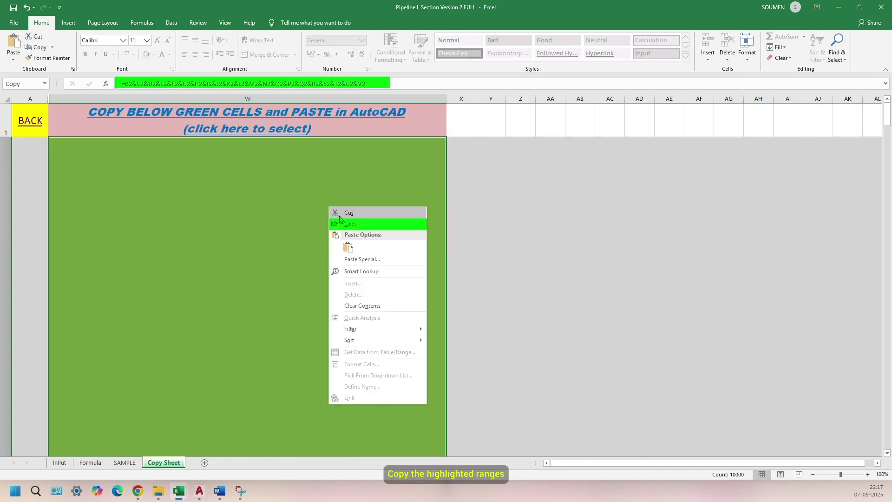
- Copy the Version 2 formula range into AutoCAD, then zoom with Z to inspect the CH:1000–CH:3500 section
left_click(369, 224)
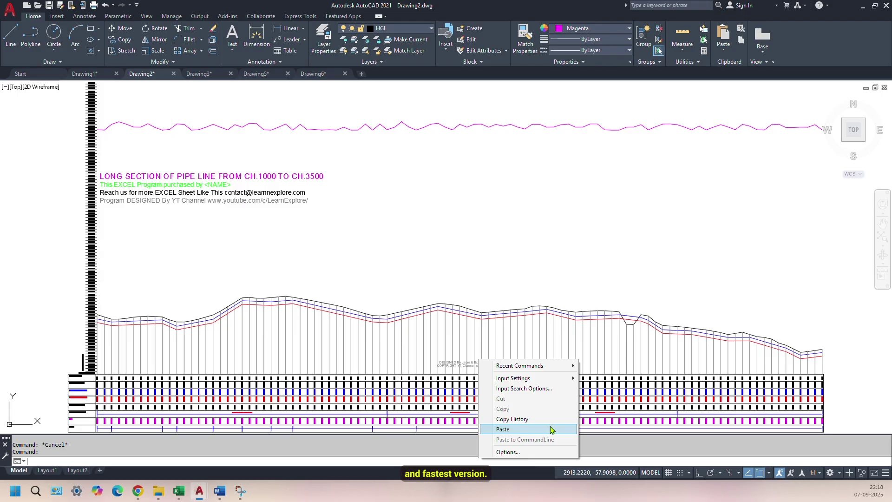
key("Escape")
type("z")
key("Return")
key("Return")
scroll(302, 375, "up", 5)
scroll(311, 210, "down", 5)
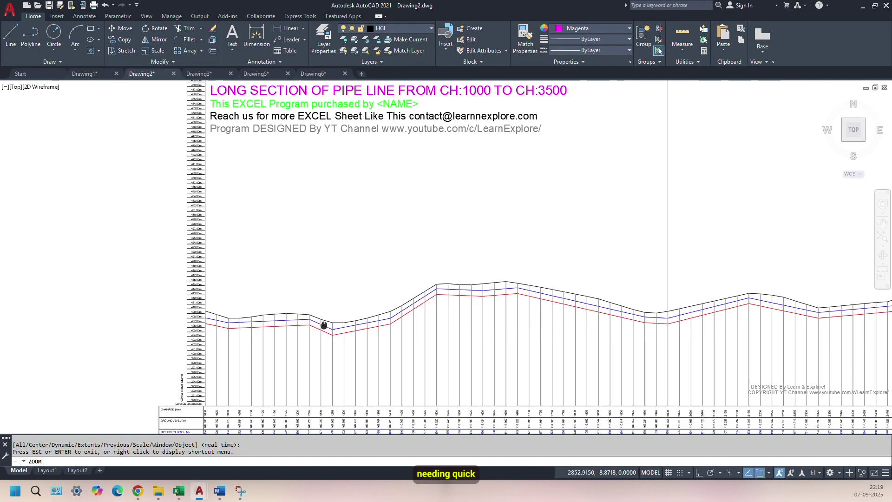
scroll(324, 325, "up", 3)
scroll(446, 213, "up", 3)
scroll(489, 303, "down", 4)
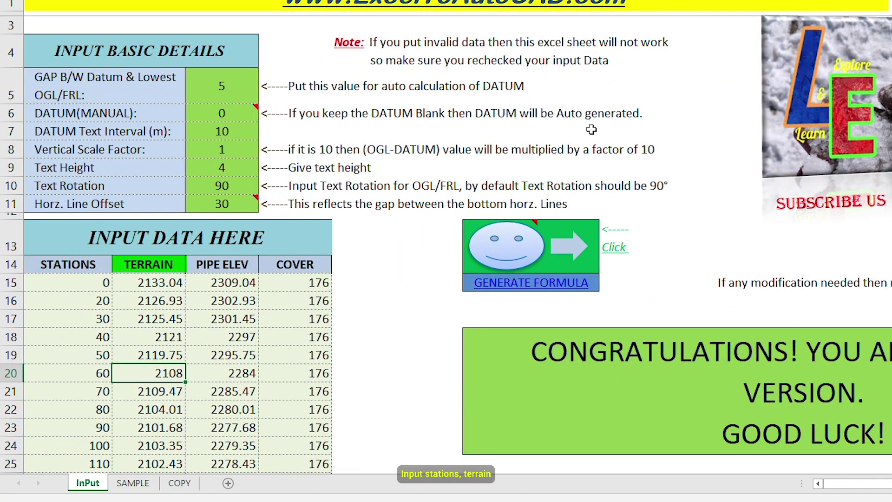
- Review the STATIONS, TERRAIN and PIPE ELEV columns, generate the Version 3 formulas, and copy the green range
left_click(70, 264)
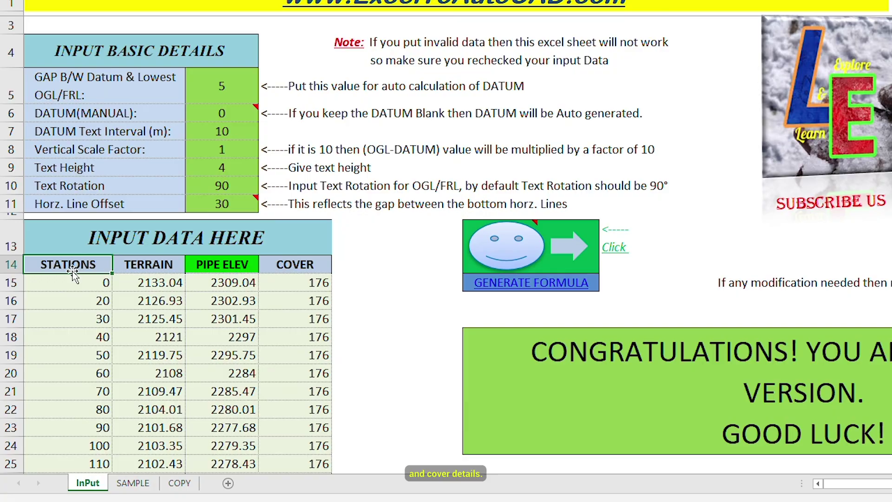
left_click(174, 265)
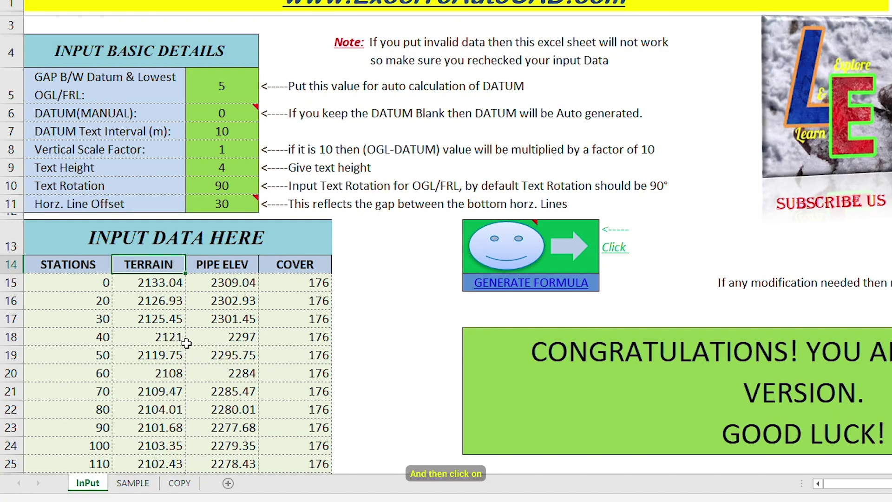
left_click(252, 266)
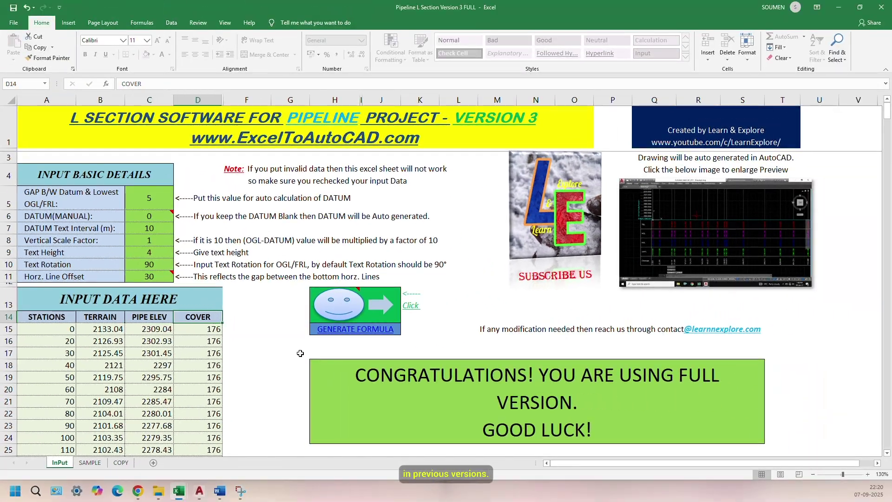
left_click(344, 296)
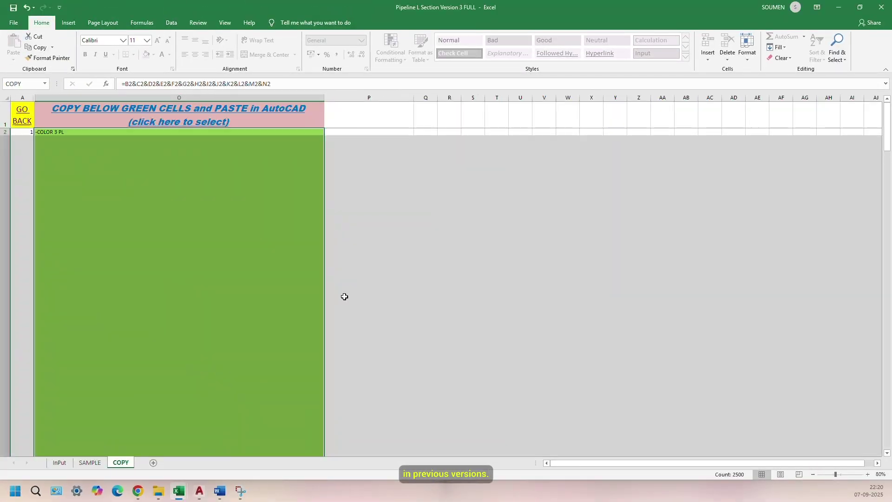
right_click(212, 185)
left_click(239, 195)
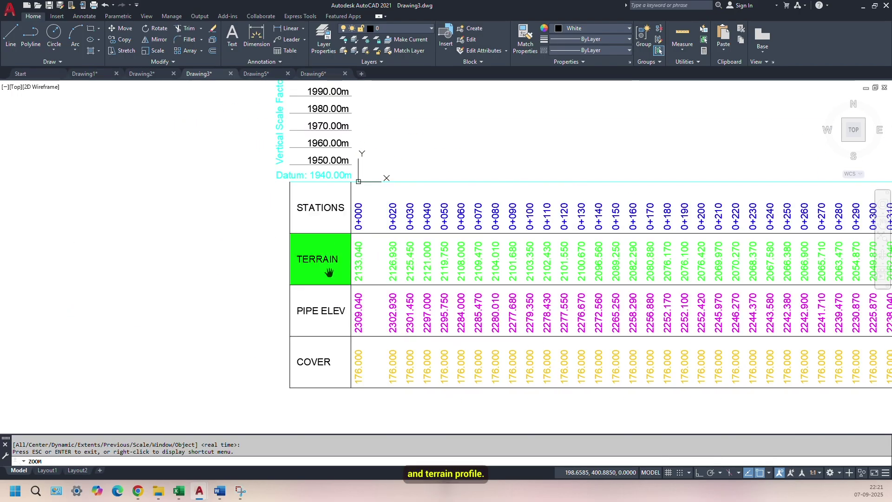
- Zoom and pan along the Version 3 terrain and pipe profile toward its end
scroll(348, 272, "up", 5)
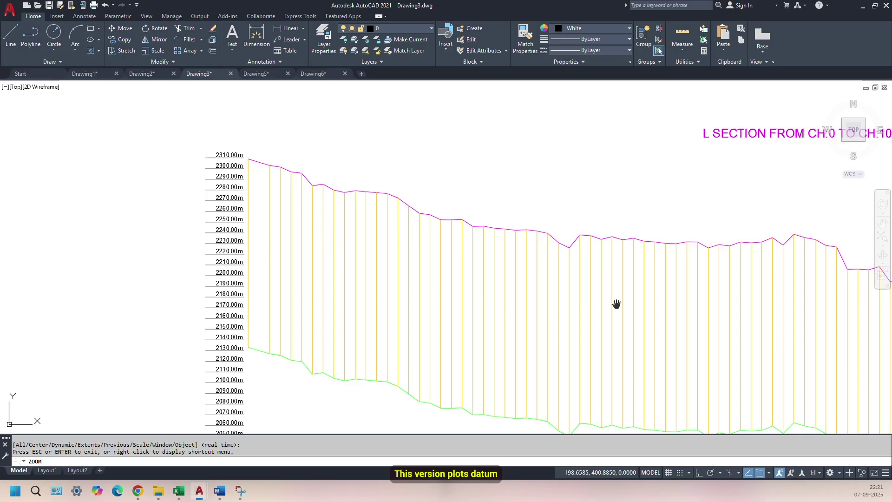
left_click_drag(802, 333, 354, 277)
scroll(561, 312, "down", 2)
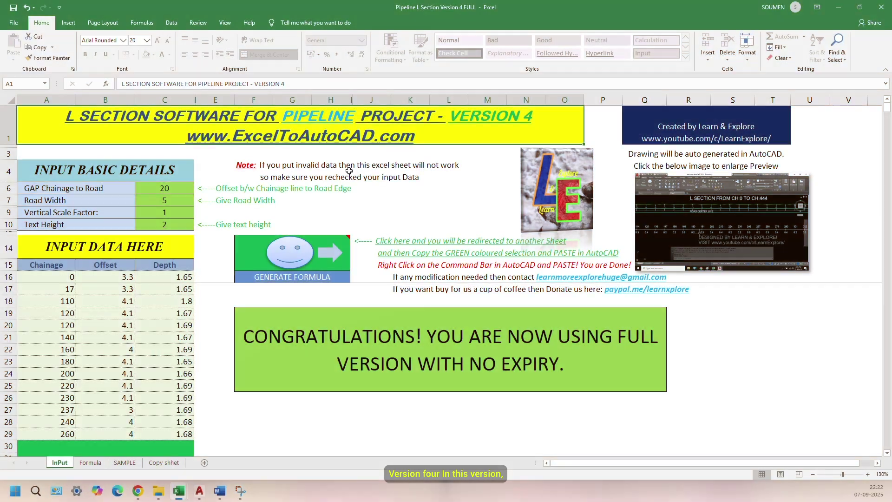
- Review the Offset and Depth columns and select the chainage, offset and depth values
left_click(107, 265)
left_click(184, 267)
left_click_drag(63, 285, 185, 409)
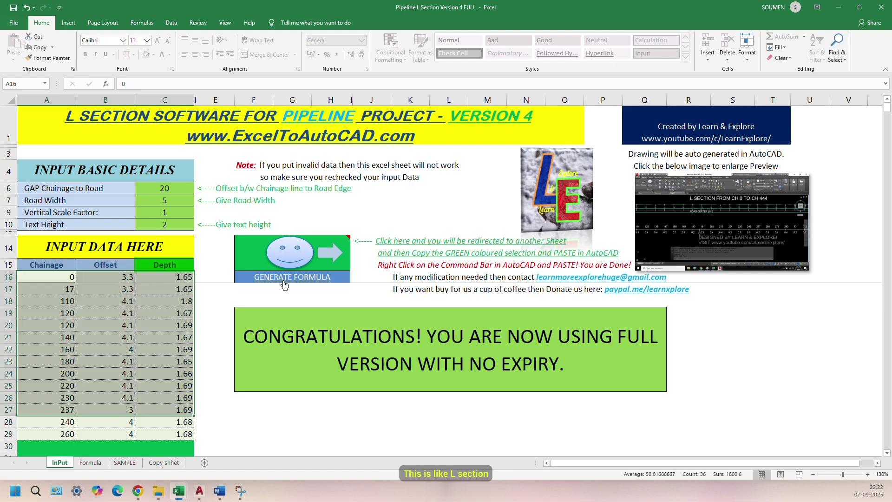
- Generate the Version 4 formulas, copy the green range, and switch to AutoCAD
left_click(300, 253)
right_click(218, 168)
left_click(260, 186)
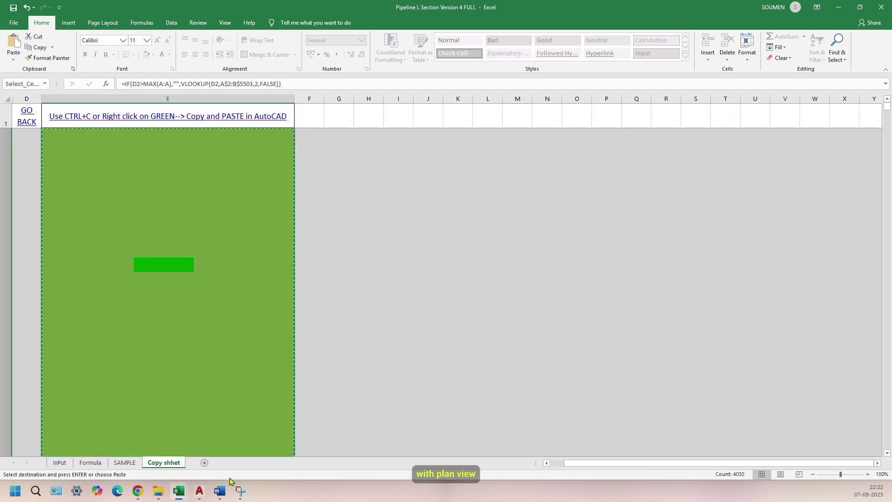
left_click(199, 491)
- Paste the Version 4 commands into a new blank drawing to draw the CH:0–CH:260 section
left_click(255, 74)
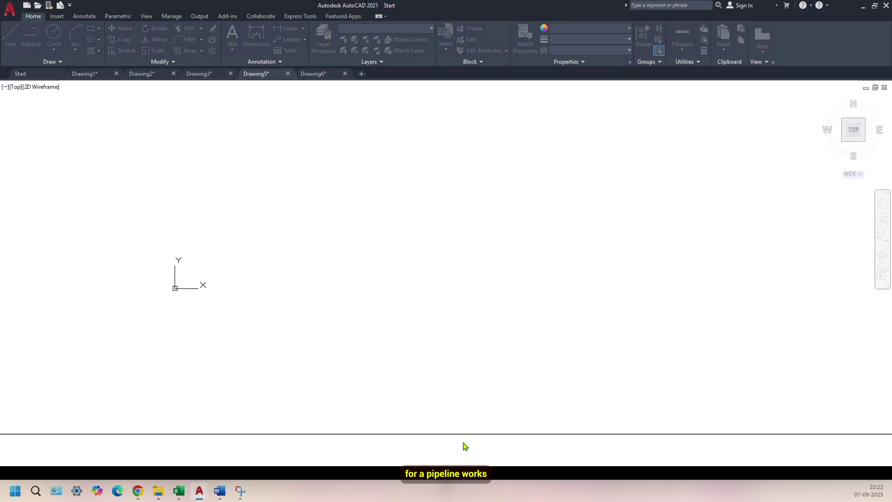
right_click(548, 463)
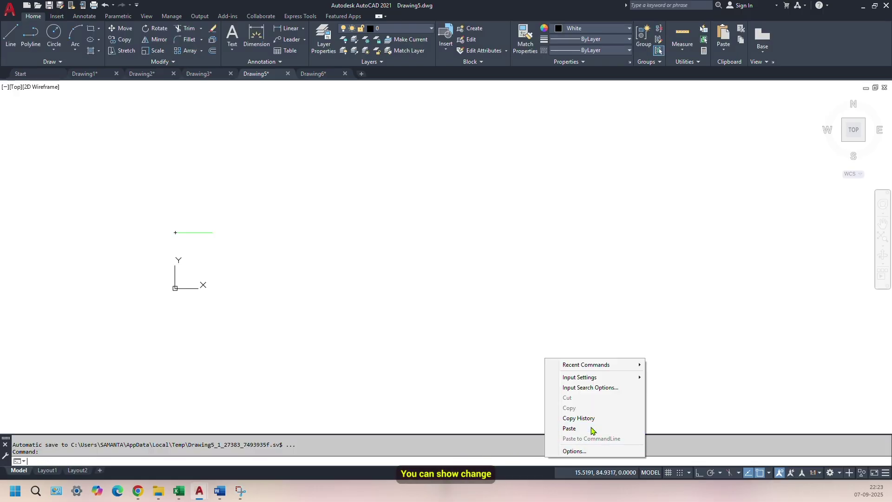
left_click(569, 428)
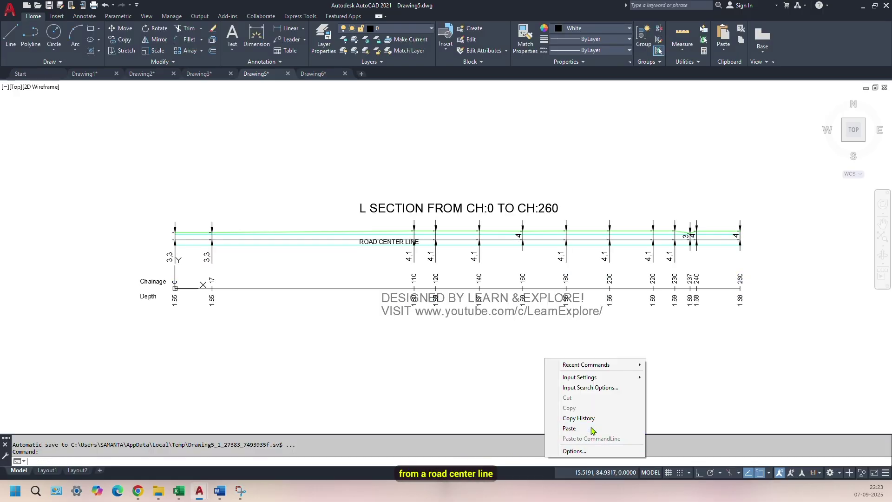
- Pan along the L section from chainage 0 toward higher chainages to inspect it
scroll(209, 279, "up", 4)
left_click_drag(476, 233, 497, 229)
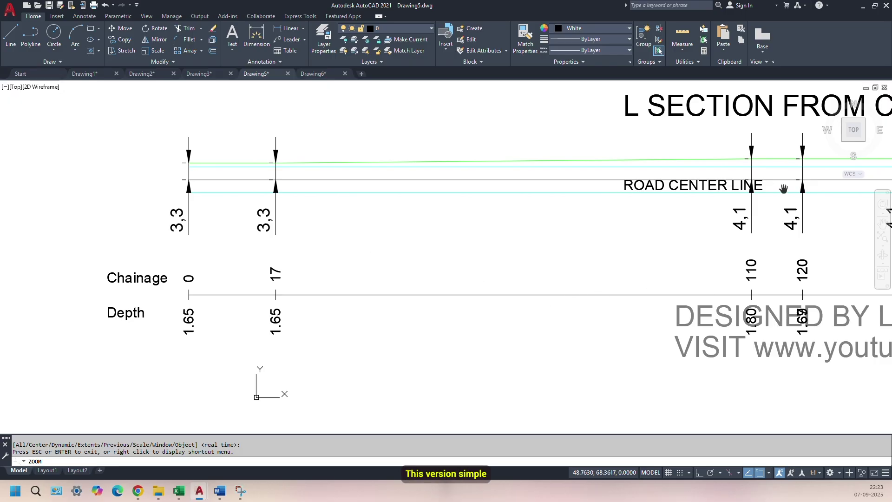
left_click_drag(808, 216, 325, 225)
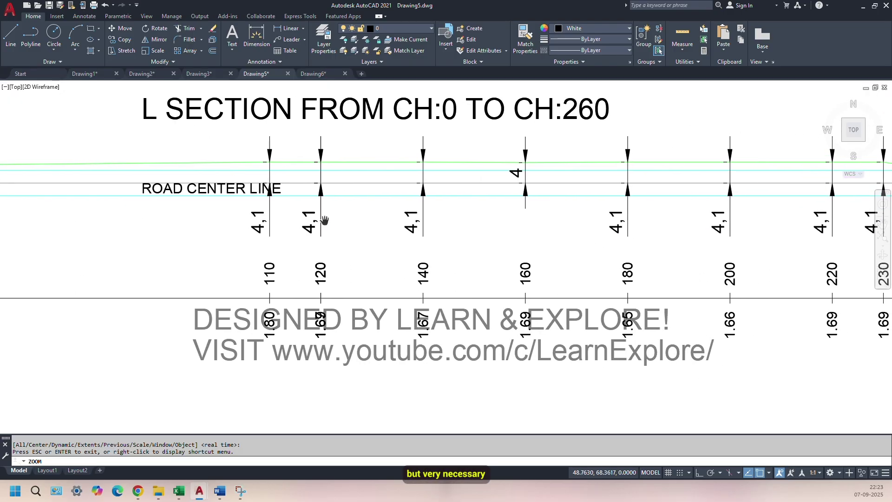
left_click_drag(679, 224, 349, 225)
scroll(647, 223, "down", 4)
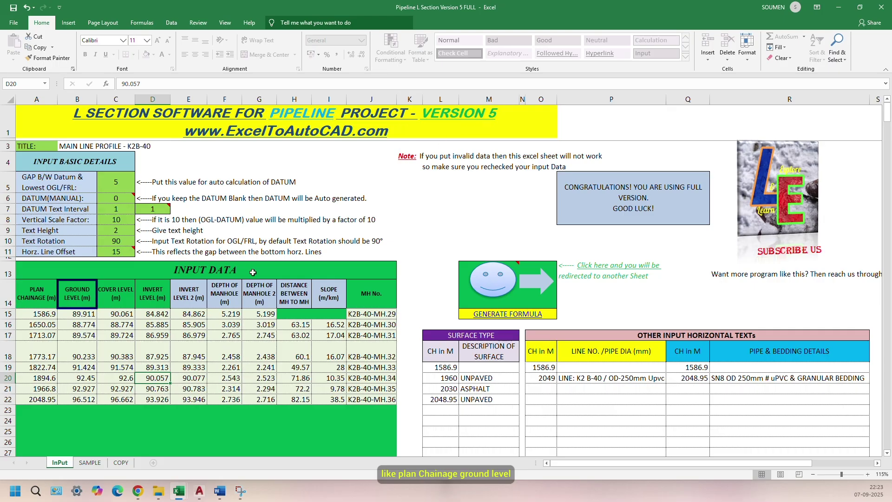
- Go over the PLAN CHAINAGE, COVER LEVEL, INVERT LEVEL, MH No. and INVERT LEVEL 2 manhole columns
left_click(31, 295)
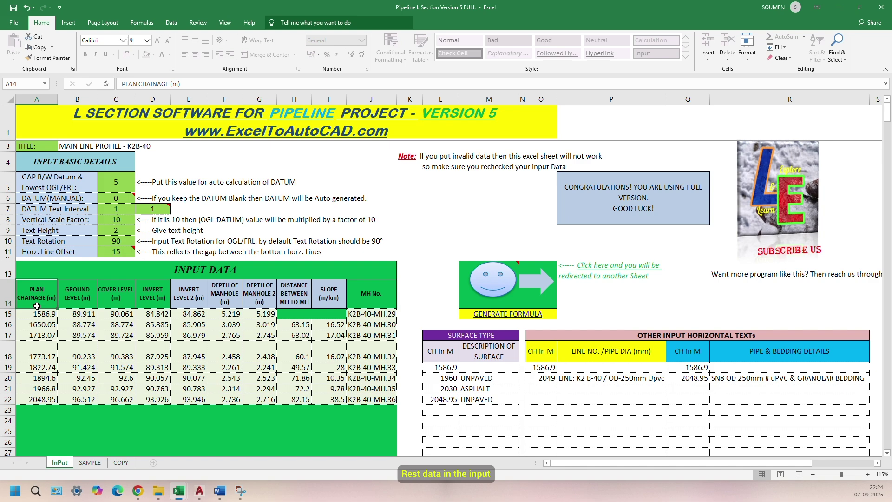
key("Right")
key("Right")
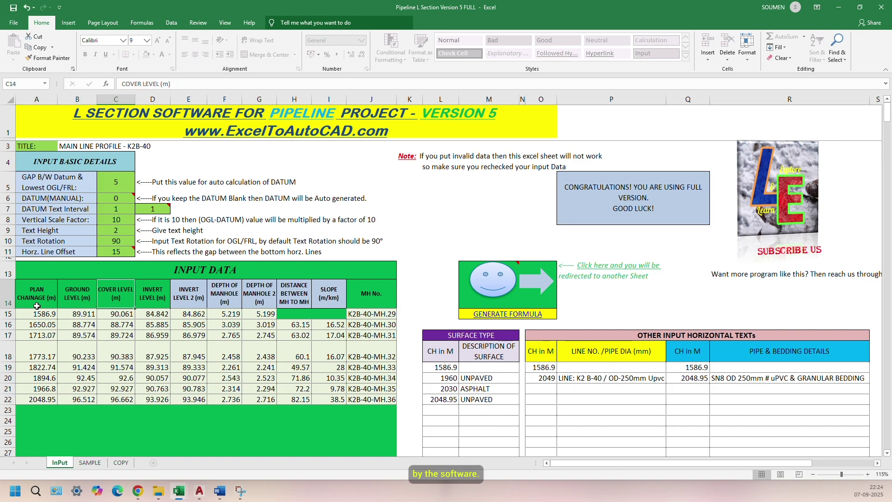
key("Right")
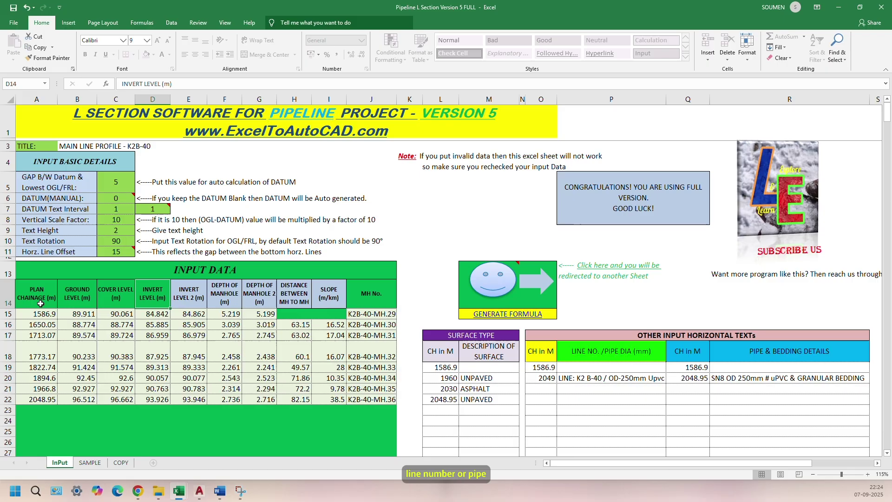
left_click(384, 303)
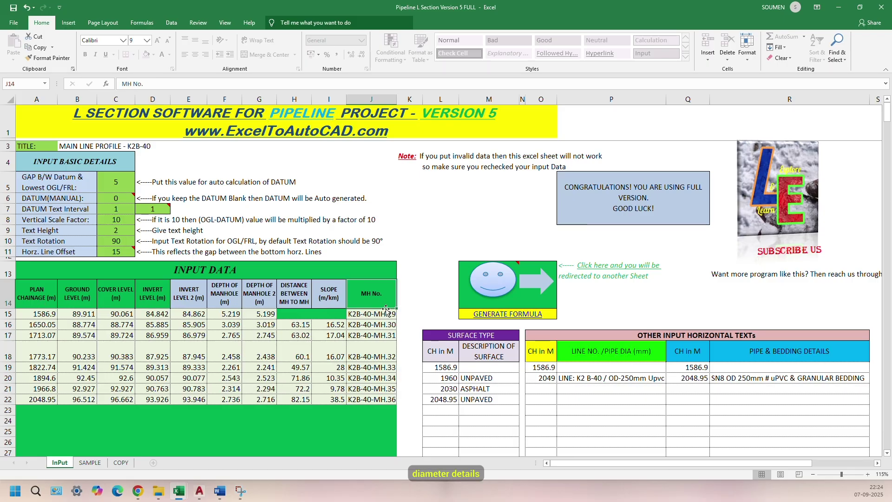
left_click(196, 301)
- Review the PIPE & BEDDING DETAILS and top vertical text entries
left_click(809, 357)
scroll(809, 356, "right", 3)
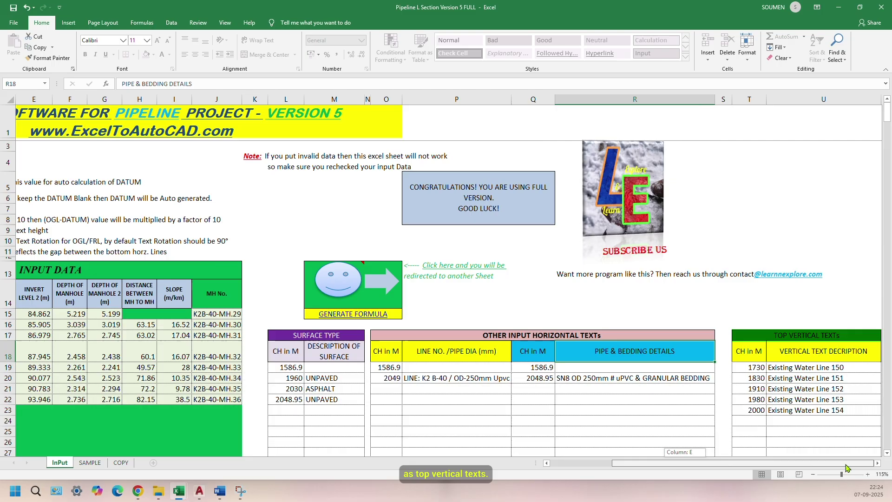
left_click(805, 388)
scroll(496, 285, "left", 3)
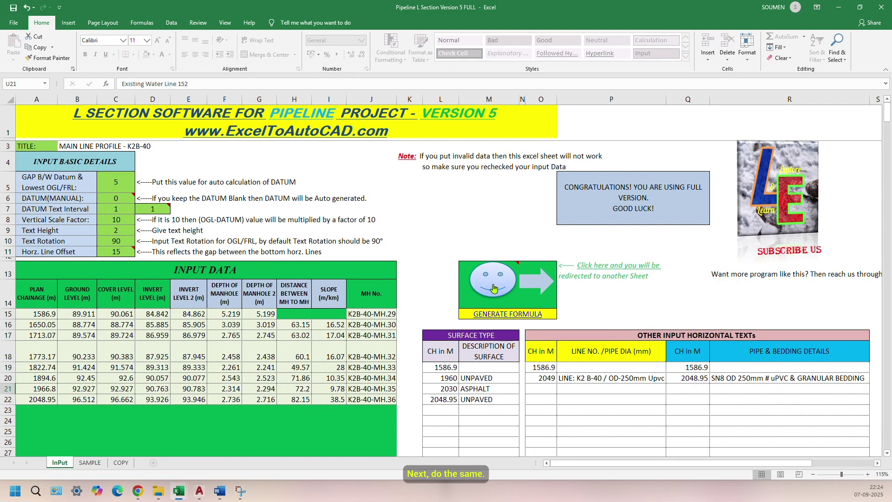
- Generate the Version 5 commands, copy the green cells, and paste them at AutoCAD's command line
left_click(495, 286)
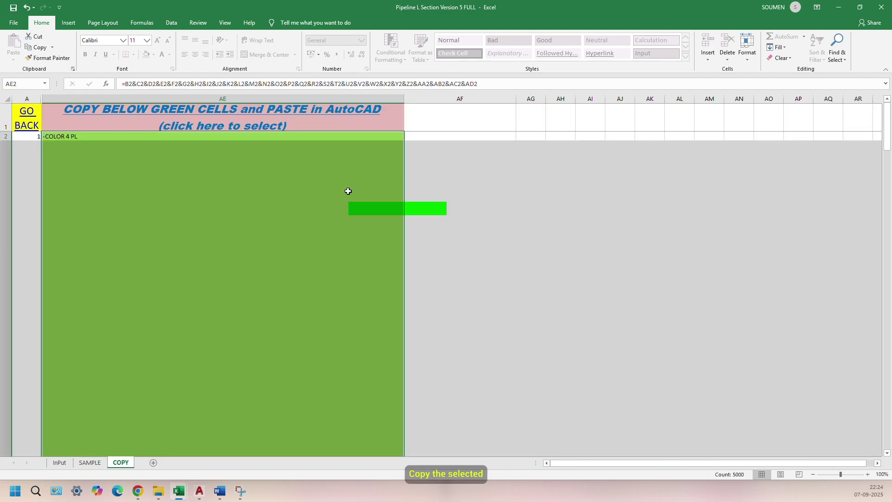
right_click(349, 191)
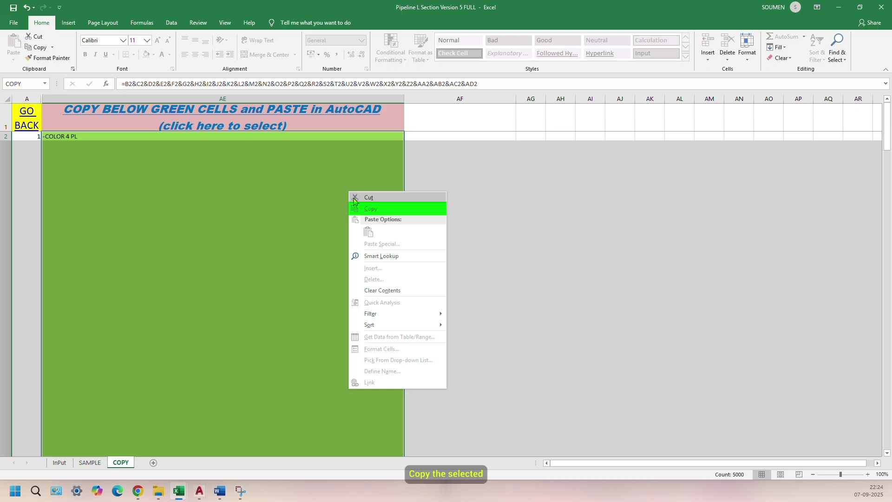
left_click(396, 210)
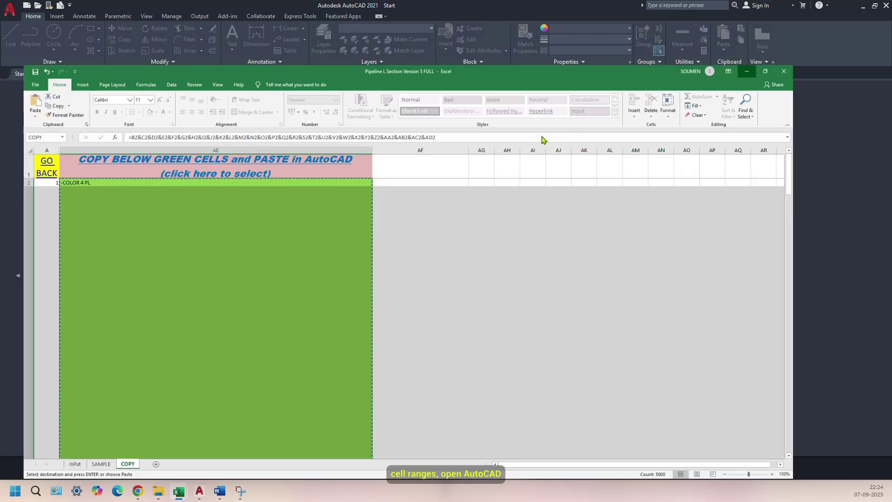
key("alt+Tab")
right_click(504, 457)
left_click(534, 425)
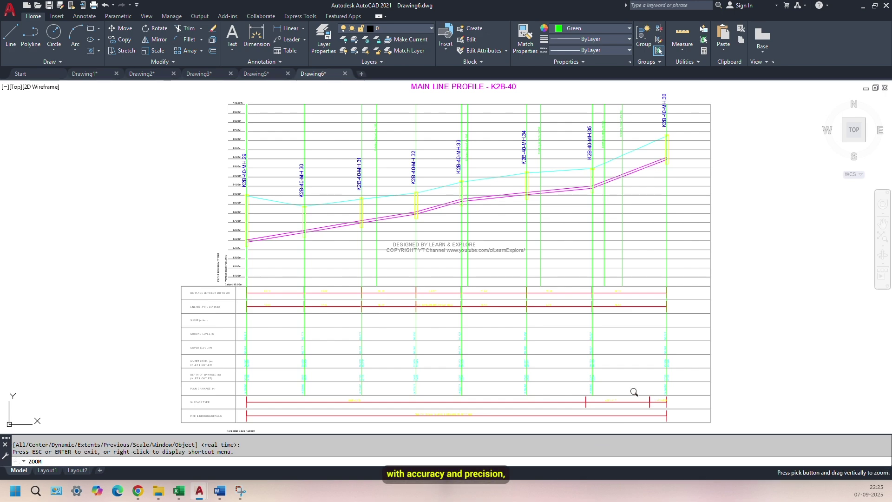
scroll(293, 344, "up", 4)
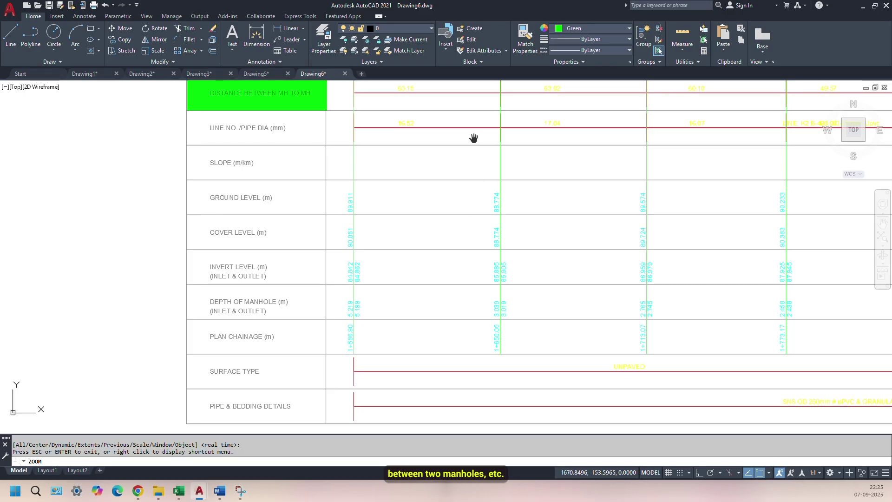
mouse_move(474, 145)
left_mouse_down()
mouse_move(442, 253)
mouse_move(273, 385)
left_mouse_up()
scroll(273, 385, "down", 2)
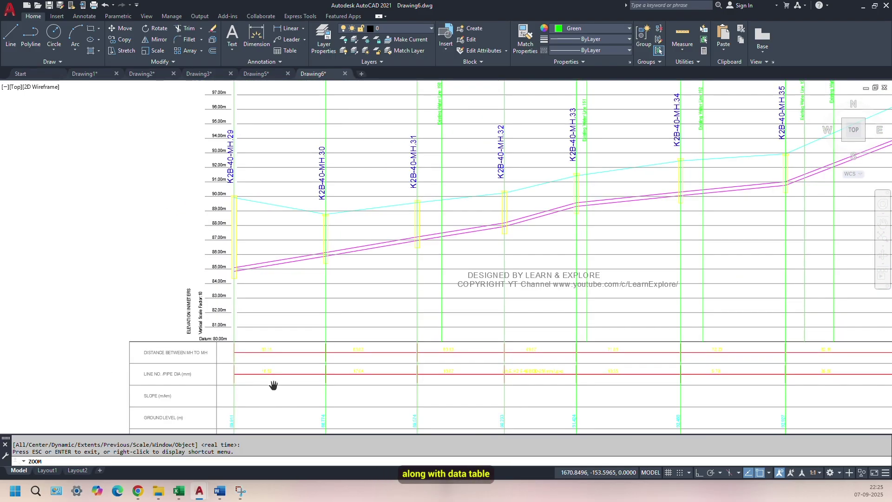
scroll(273, 385, "down", 2)
scroll(464, 272, "up", 2)
scroll(453, 239, "up", 2)
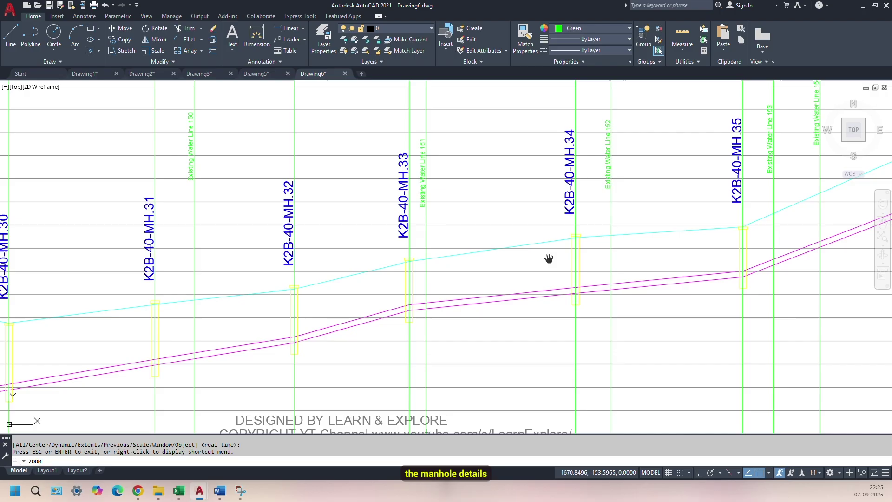
left_click_drag(513, 257, 526, 261)
scroll(437, 201, "up", 2)
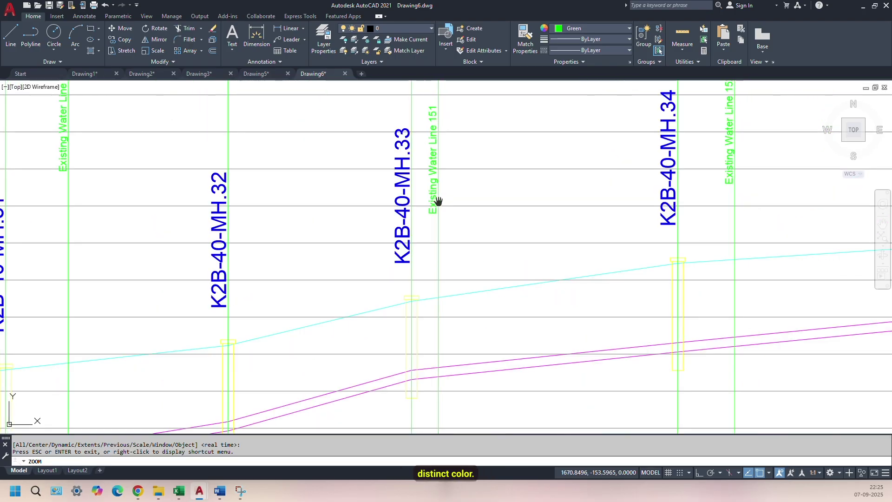
scroll(517, 204, "down", 6)
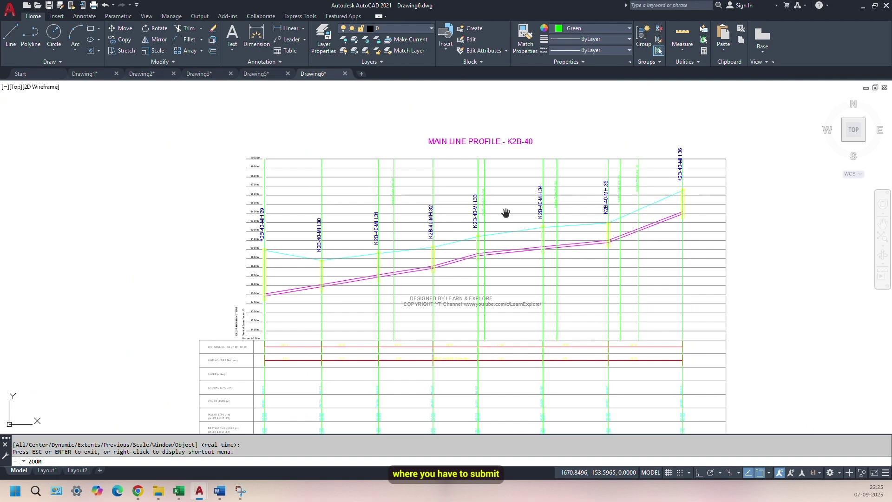
scroll(490, 251, "down", 3)
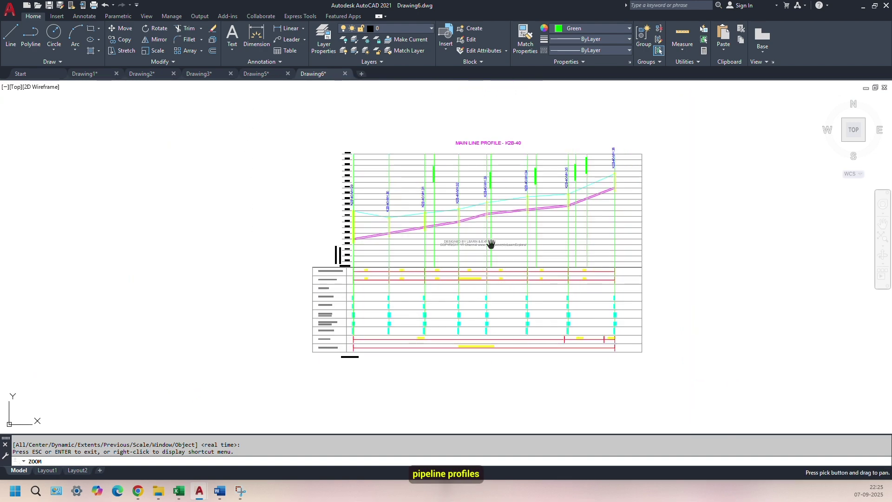
scroll(523, 243, "up", 3)
- Walk through the InPut sheet's PLAN CHAINAGE, GROUND LEVEL, COVER LEVEL and MH No. column headers
mouse_move(523, 243)
left_mouse_down()
mouse_move(528, 259)
mouse_move(523, 252)
left_mouse_up()
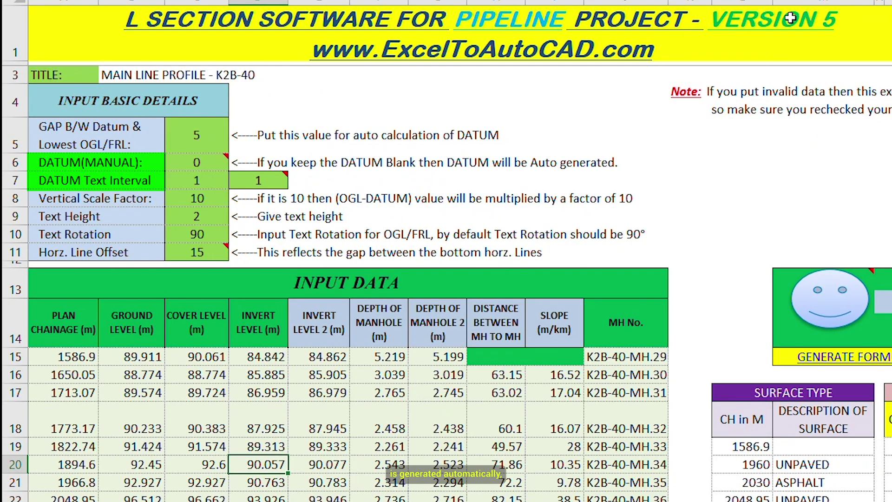
left_click(56, 328)
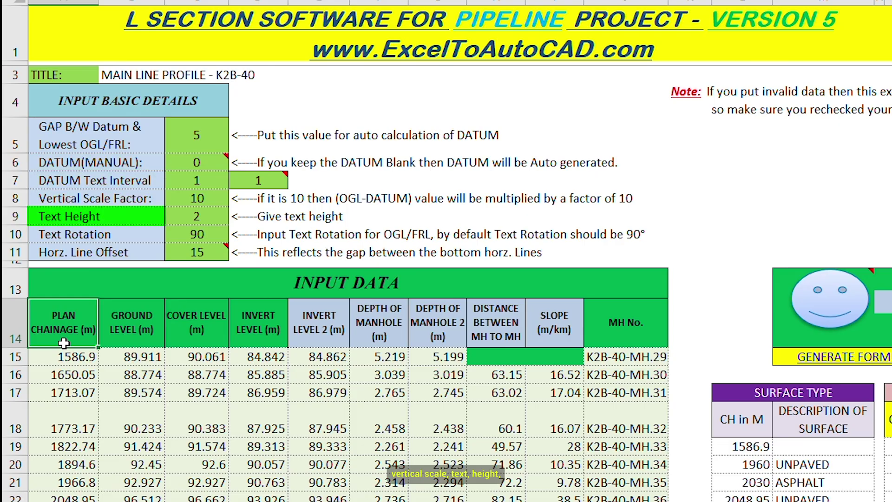
key("Right")
key("Right")
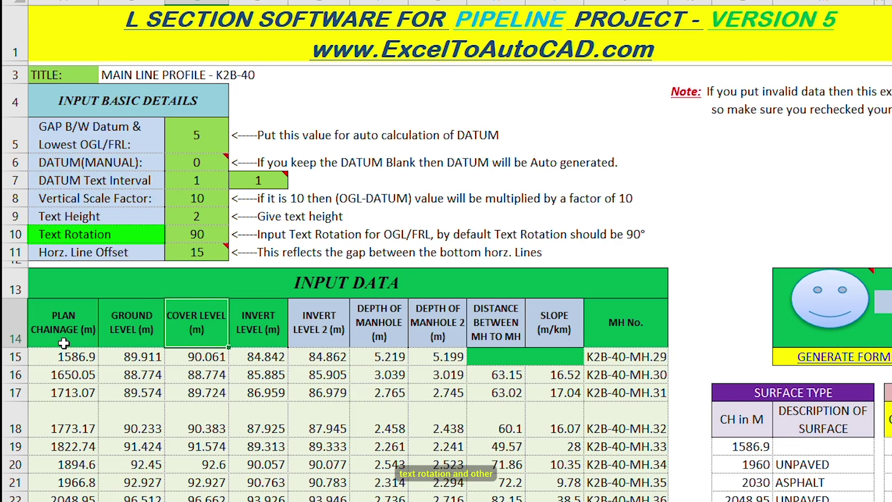
key("Right")
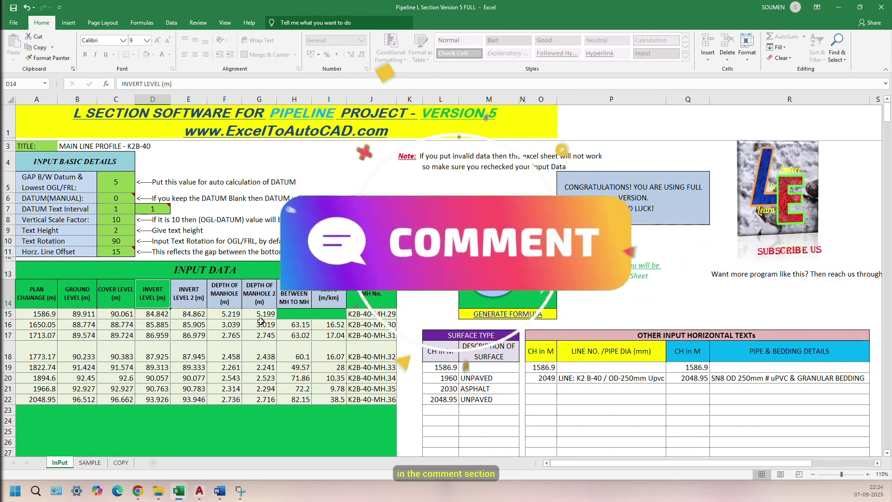
left_click(383, 304)
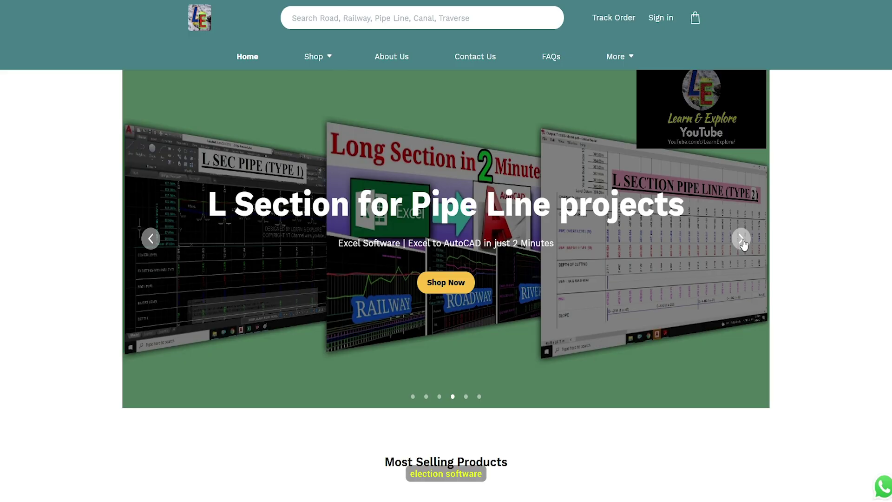
- Step the slideshow forward twice to the Canal project slide, then scroll down to Most Selling Products
left_click(741, 239)
left_click(741, 239)
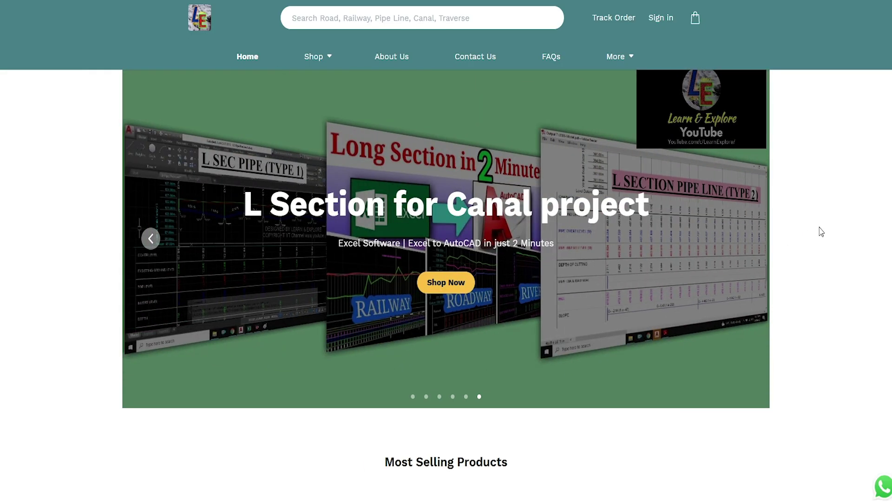
scroll(821, 231, "down", 7)
scroll(821, 232, "down", 2)
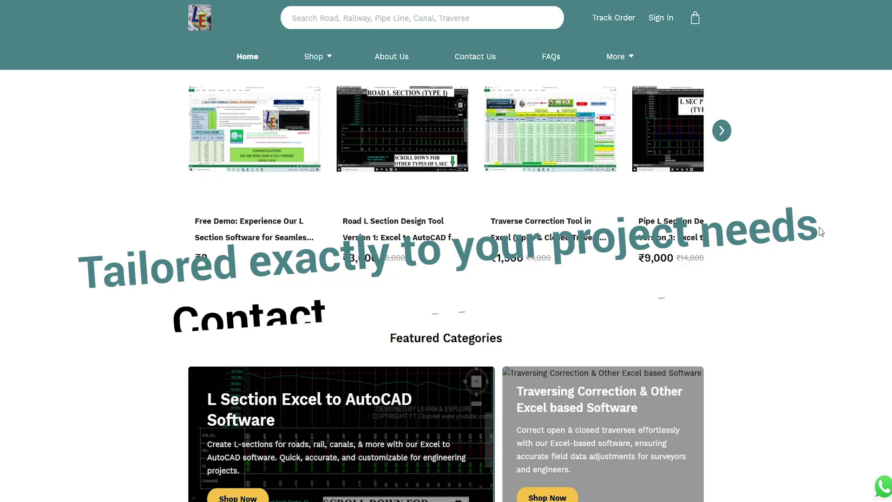